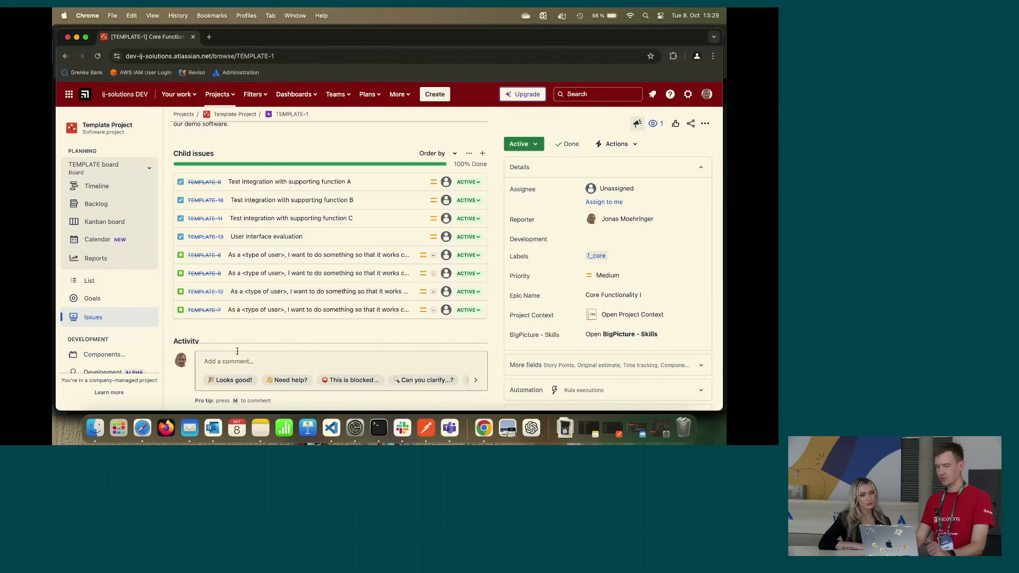
Start cloning the Core Functionality I epic together with its child issues, with My new Project as the target project.
scroll(405, 291, up, 3)
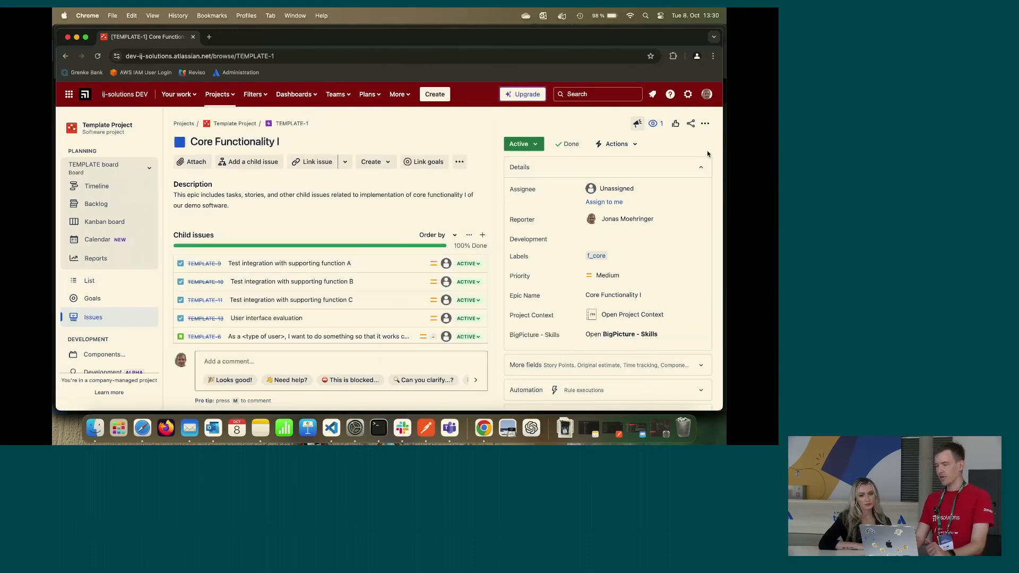
click(705, 123)
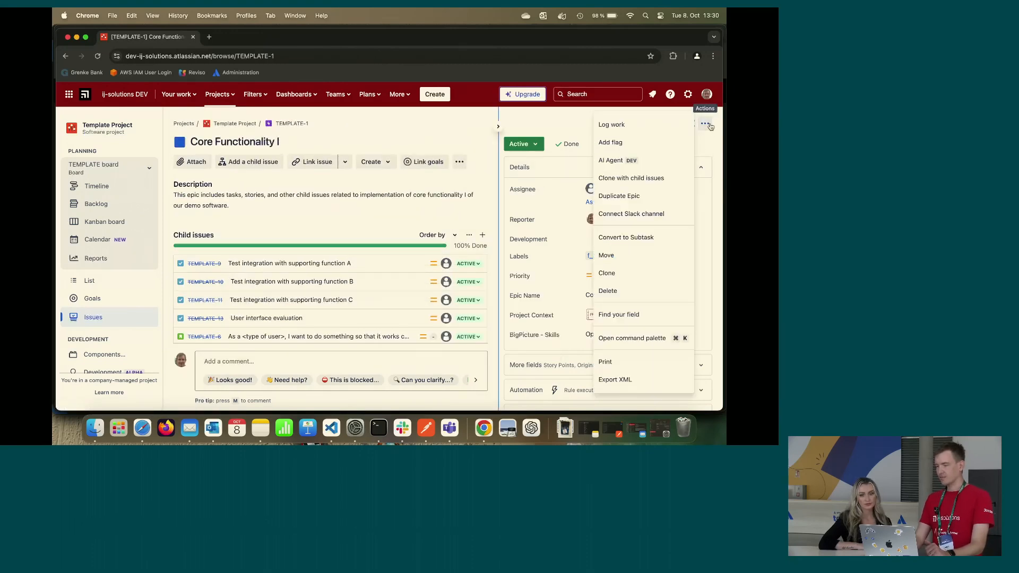
click(662, 179)
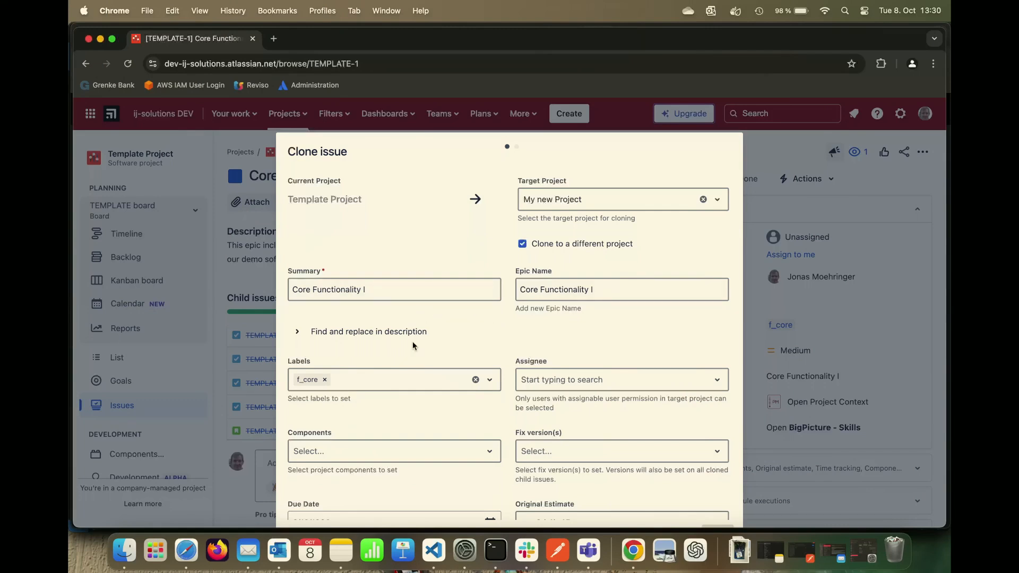
Assign the cloned epic to the original epic's reporter, add the Software component, and continue to the child issue options.
scroll(445, 394, down, 2)
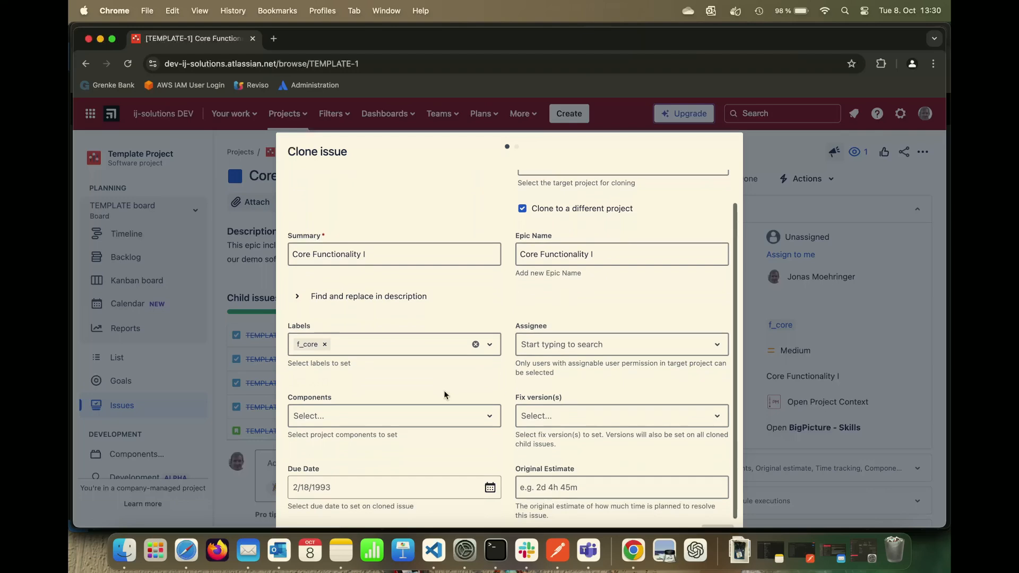
click(531, 344)
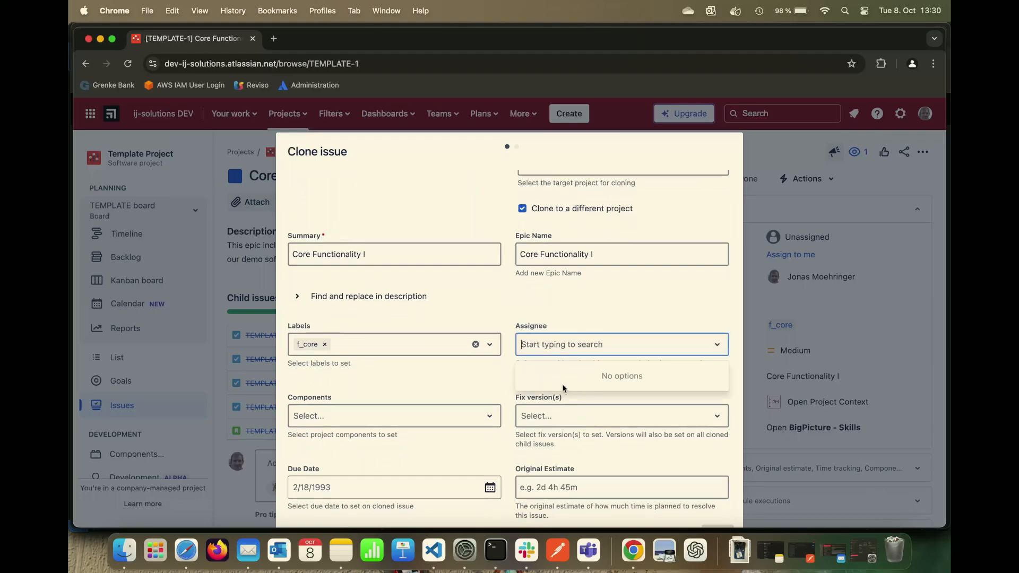
text(jonas)
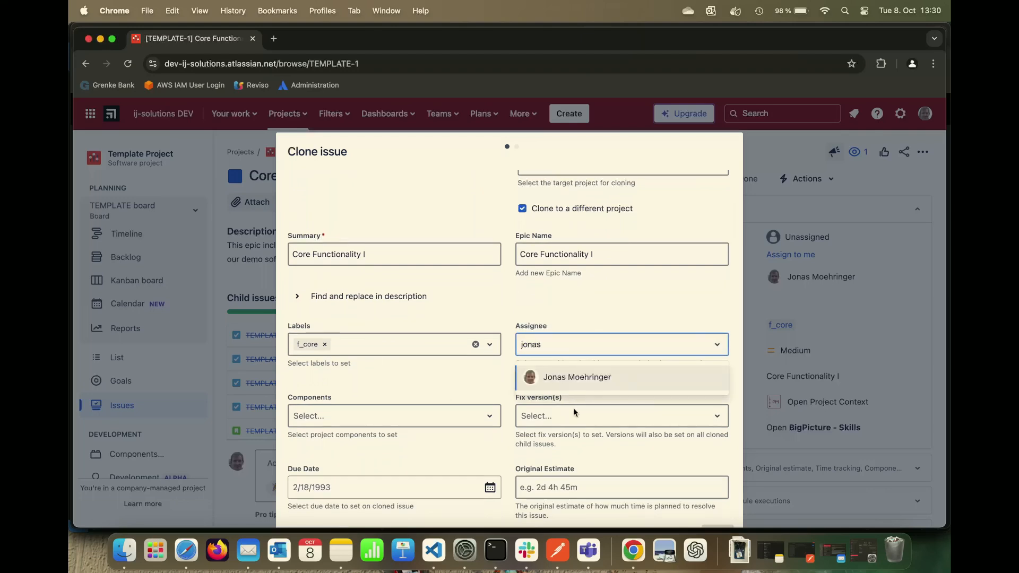
click(573, 378)
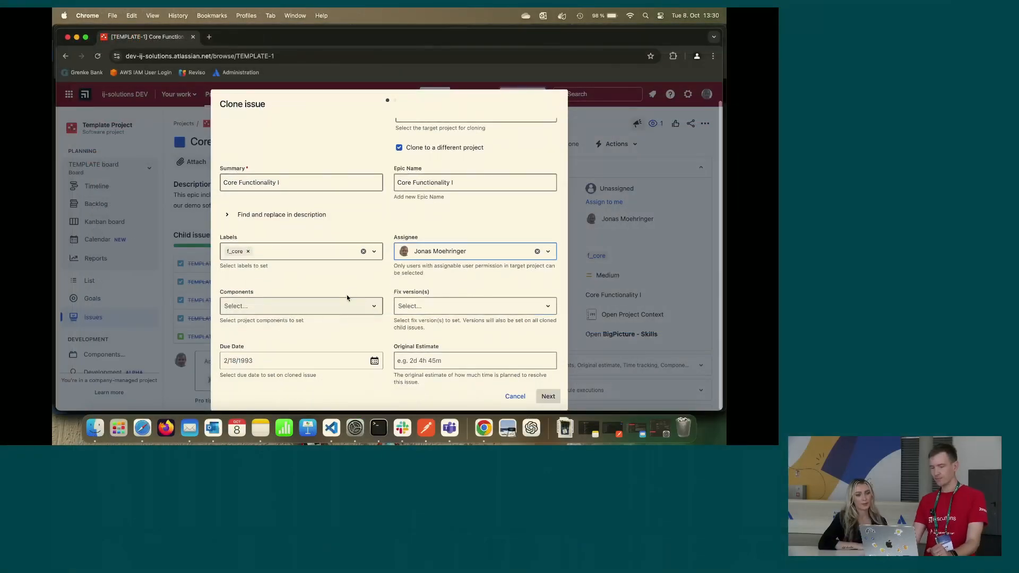
click(348, 311)
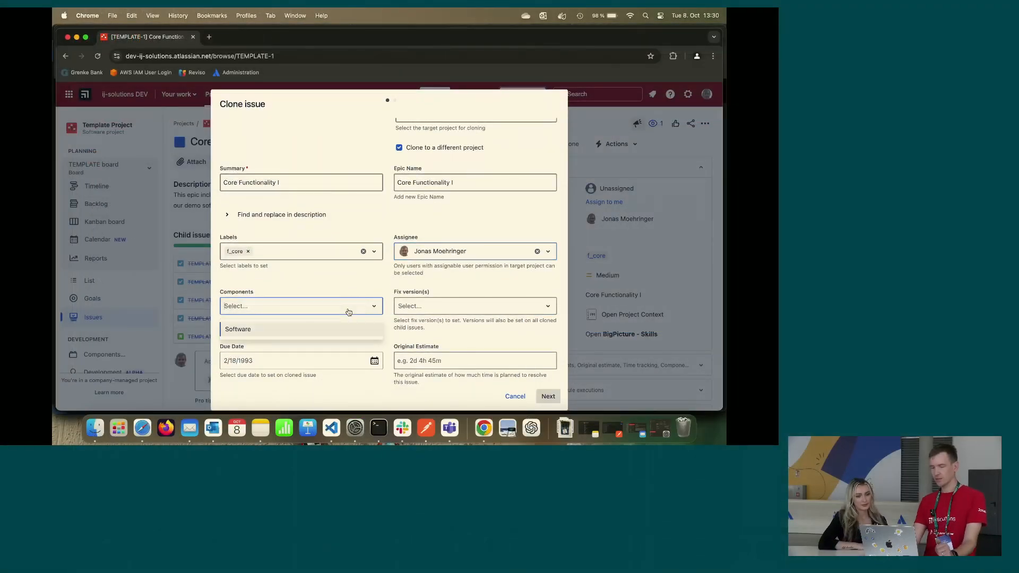
click(329, 331)
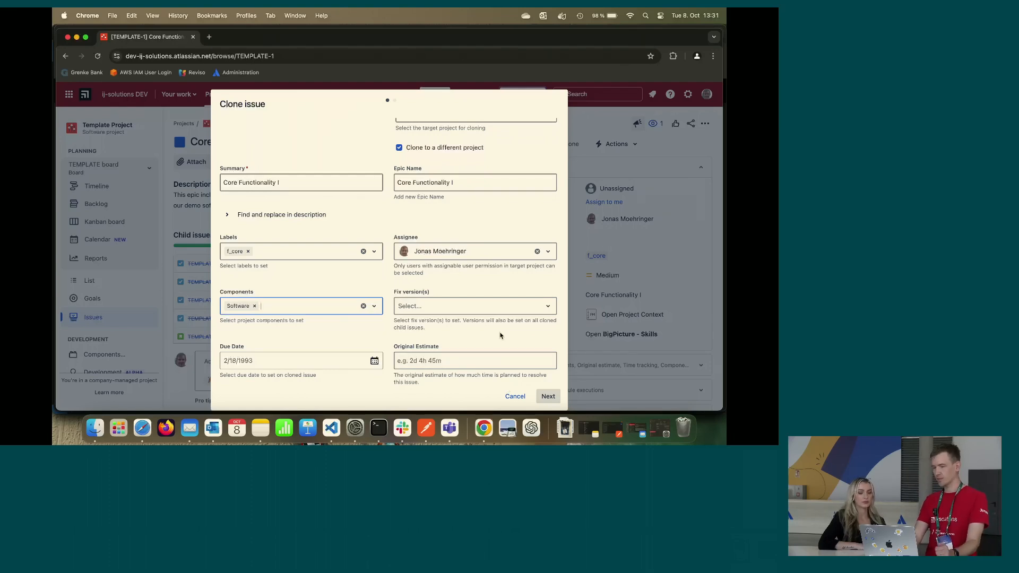
scroll(501, 335, up, 2)
click(552, 396)
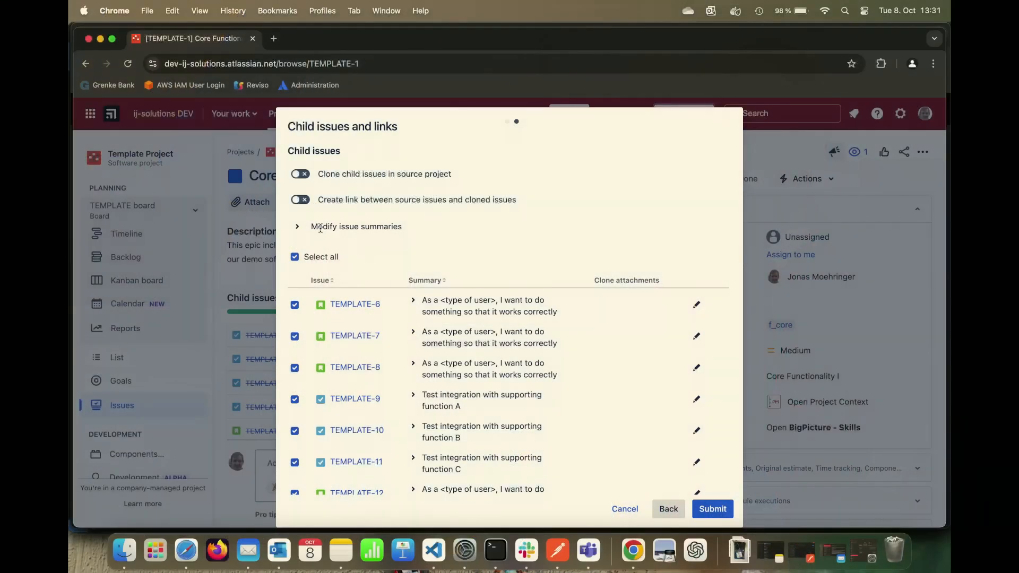
Replace the text "<type of user>" with "product admin" in the summaries of the cloned child issues.
click(301, 200)
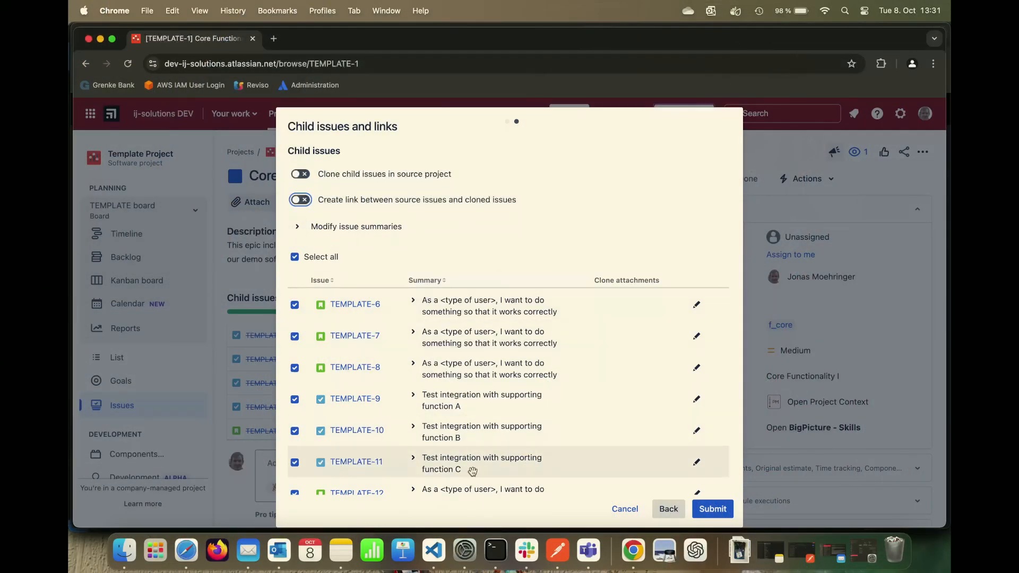
click(297, 227)
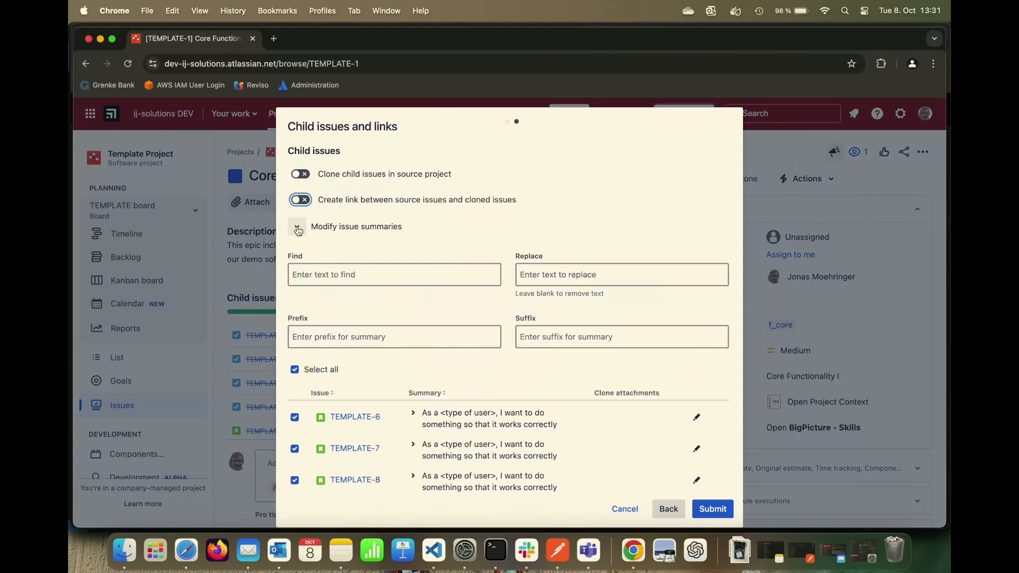
scroll(421, 299, down, 2)
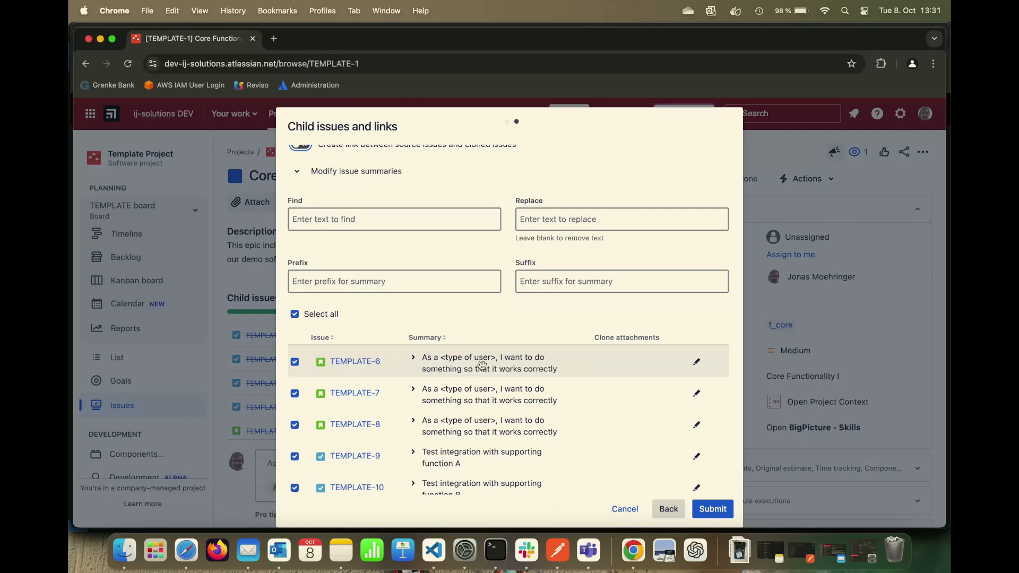
click(325, 214)
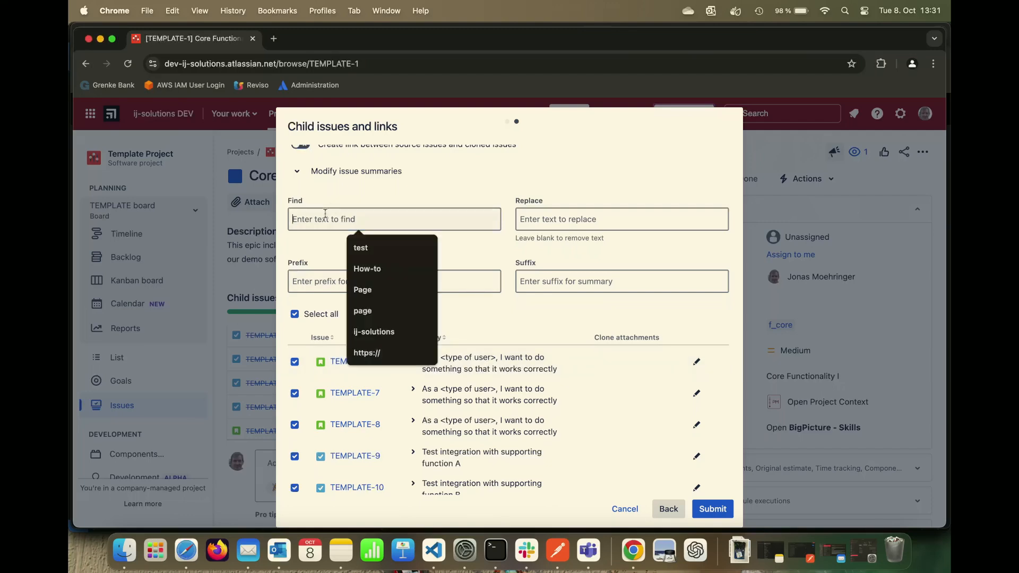
text(<)
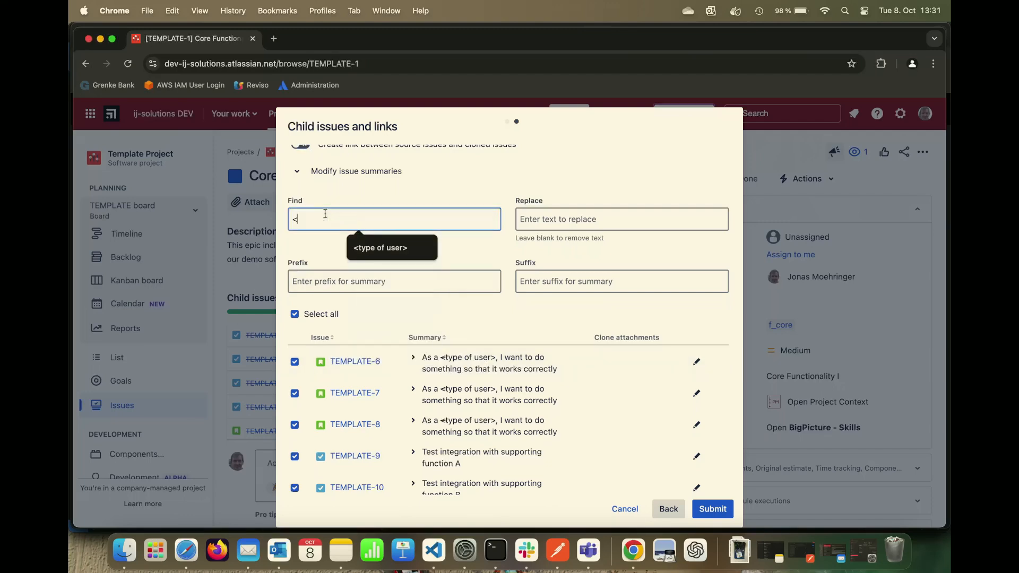
click(365, 240)
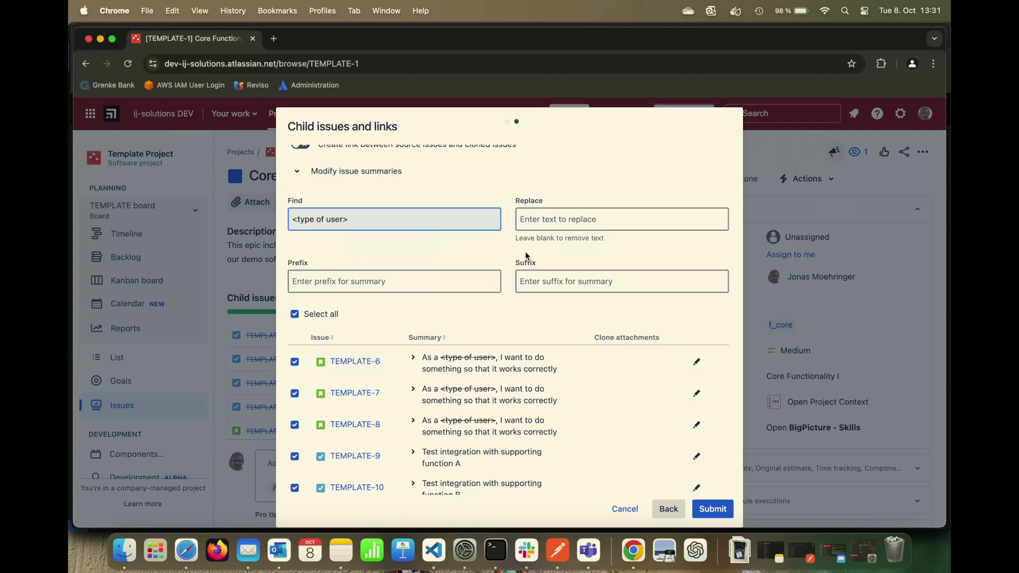
click(551, 221)
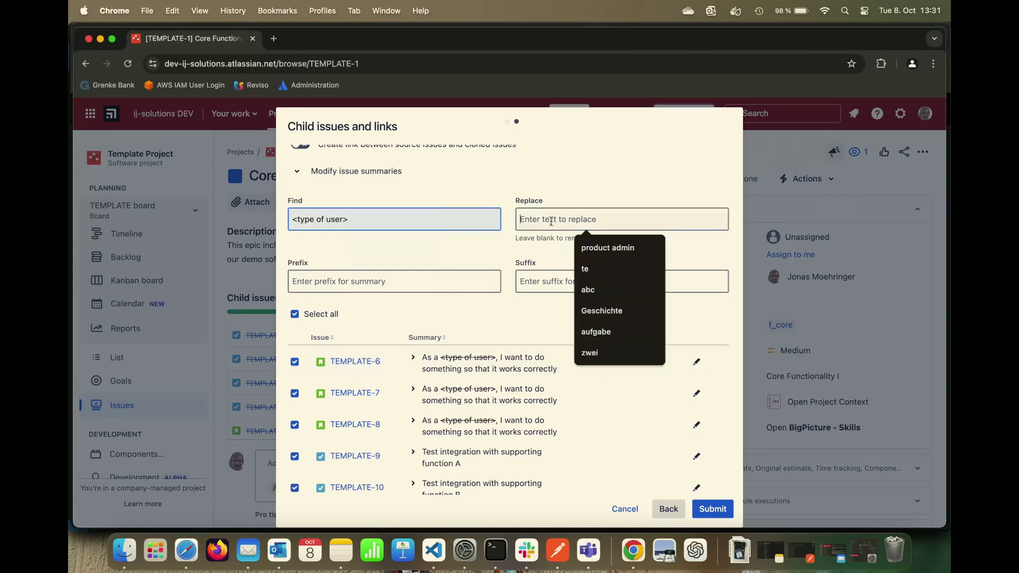
text(pr)
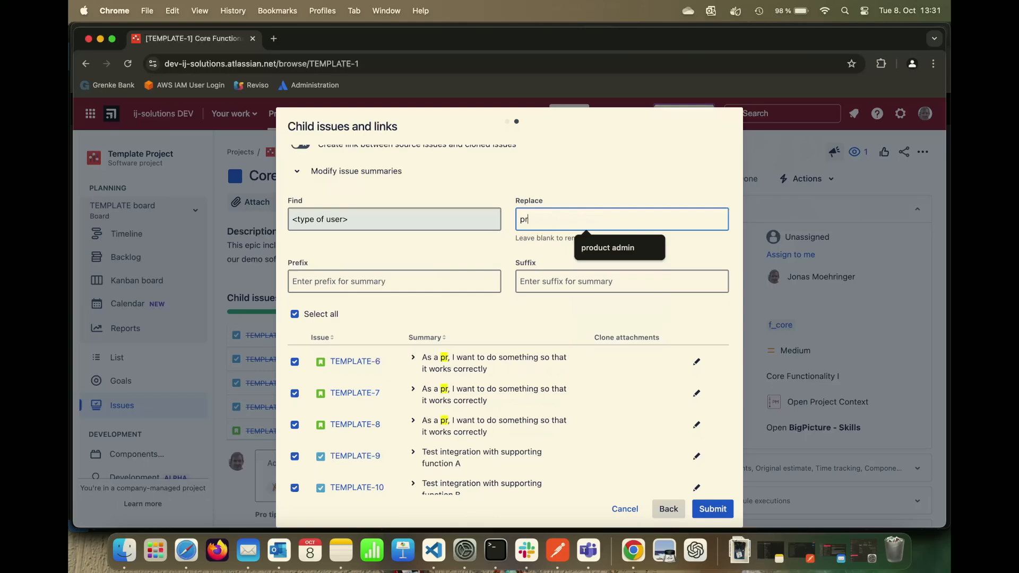
text(odu)
click(600, 248)
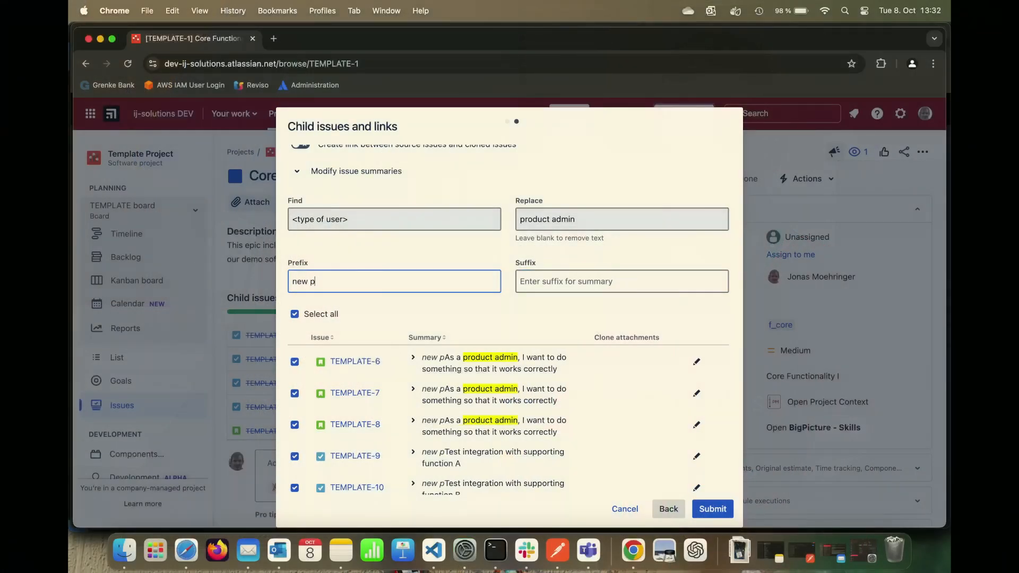
Add the prefix "new project -" to the summaries of all cloned child issues.
text(proje)
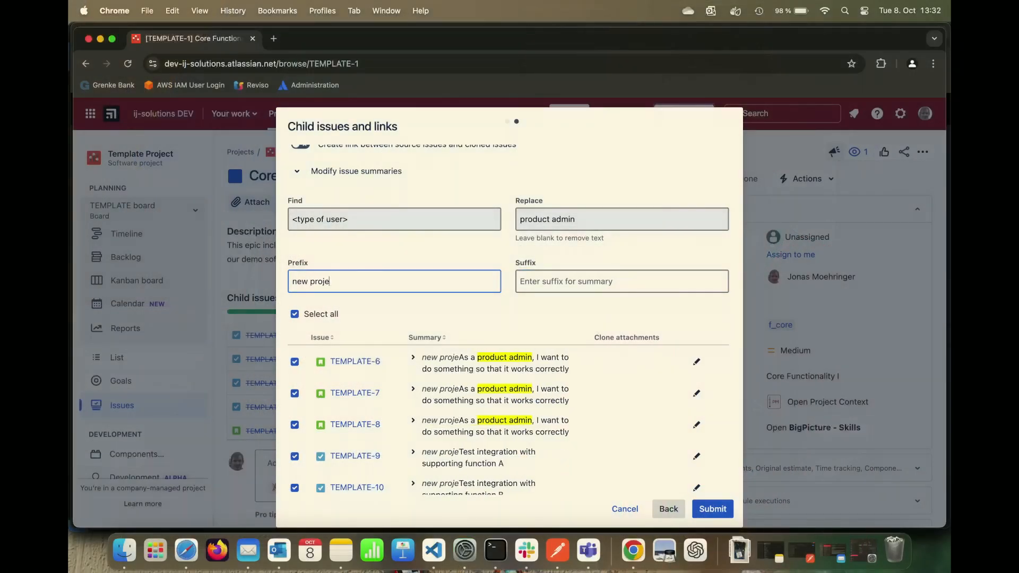
text(ct -)
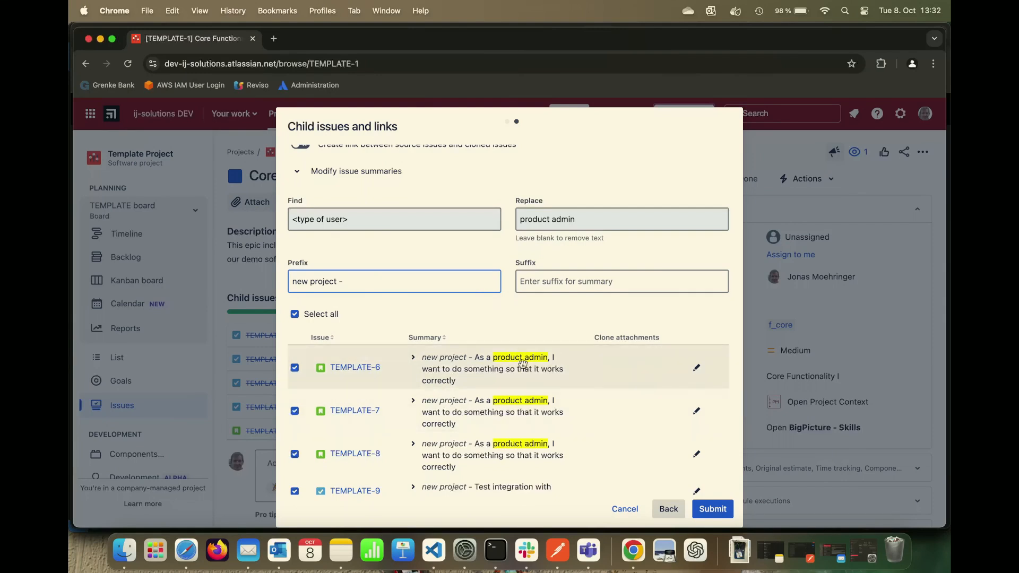
scroll(505, 389, down, 5)
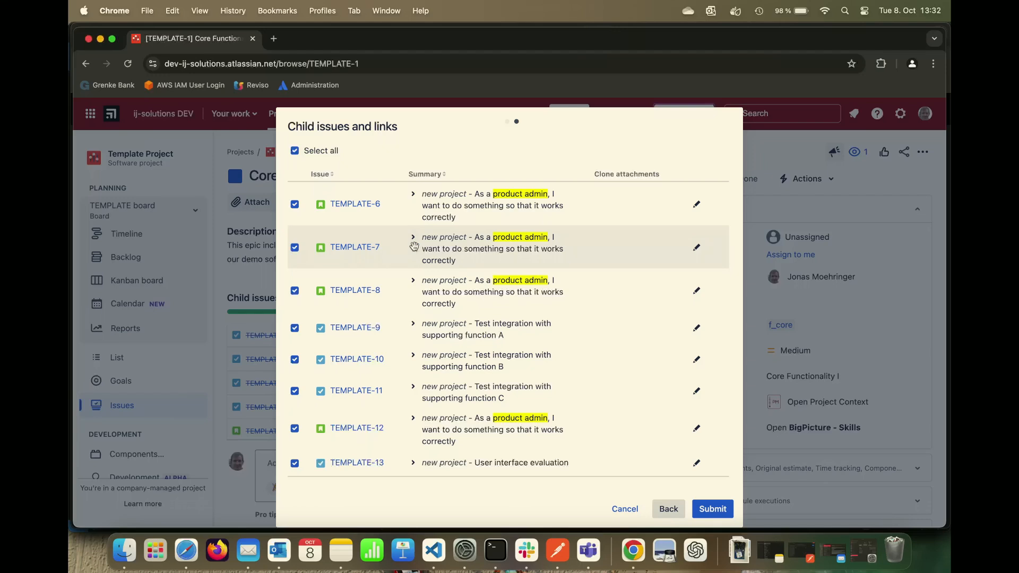
Assign the clone of TEMPLATE-7 to the epic's reporter and set its story points to 5.
click(414, 239)
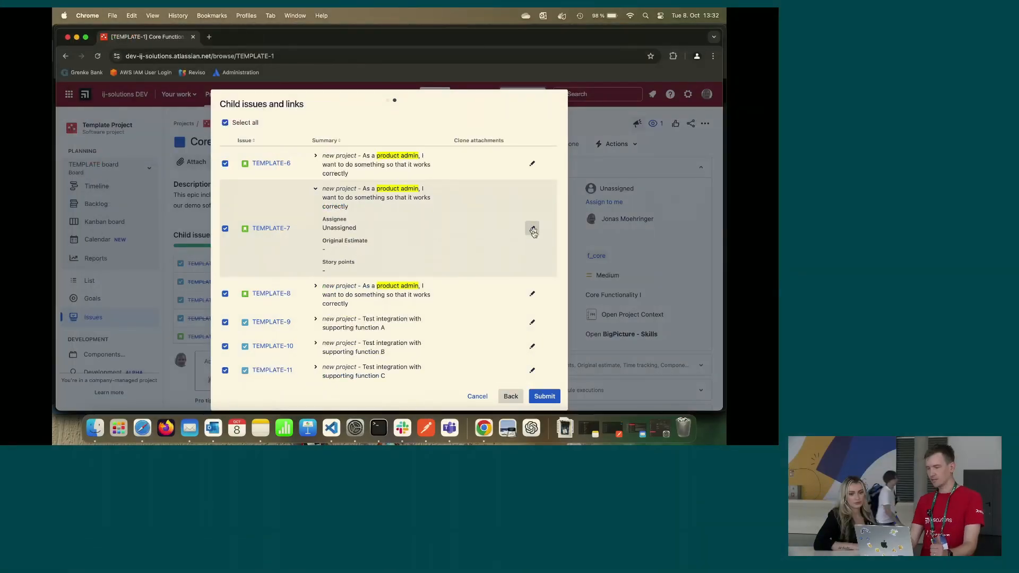
click(533, 230)
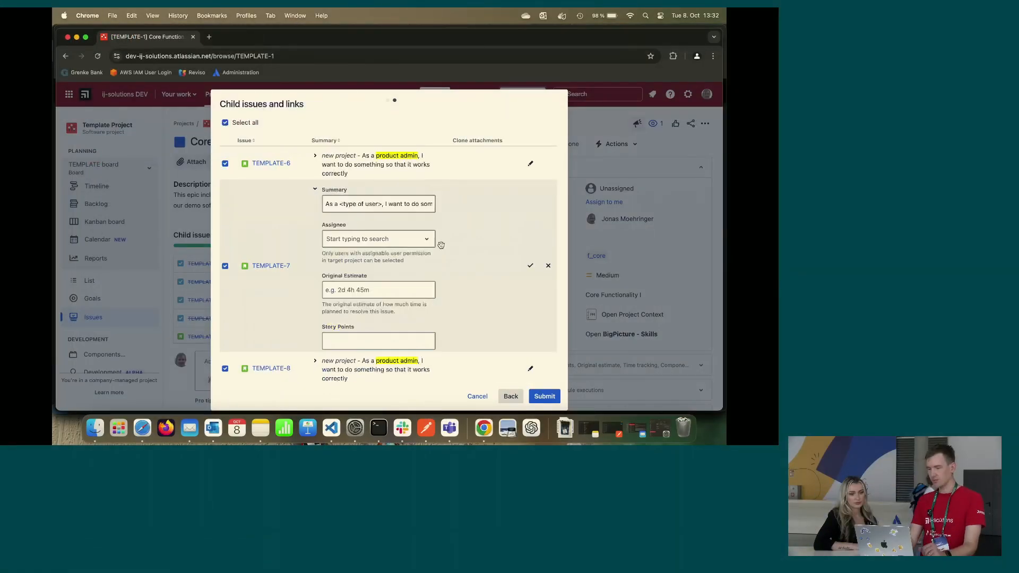
click(346, 246)
text(jonas)
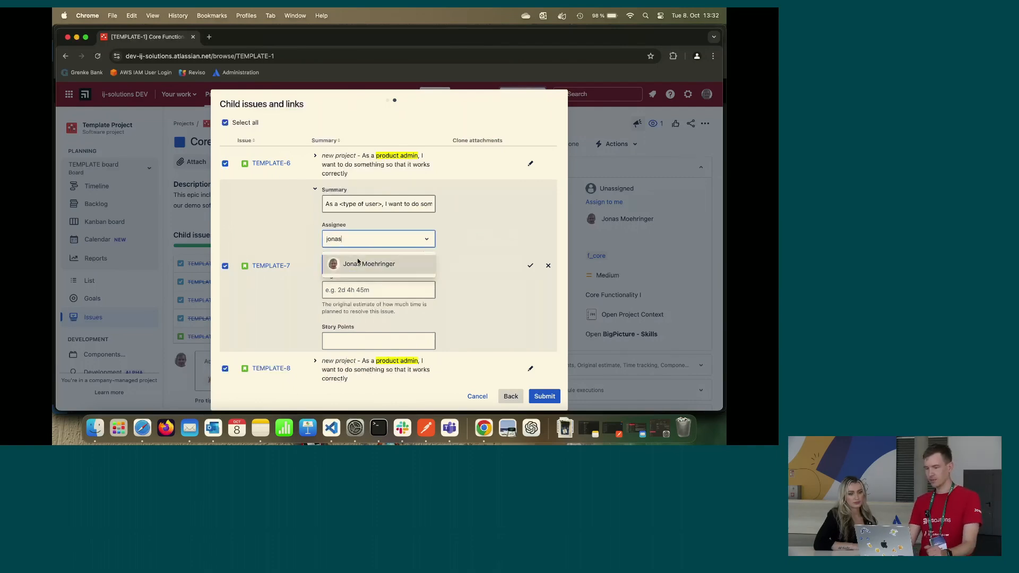
click(358, 262)
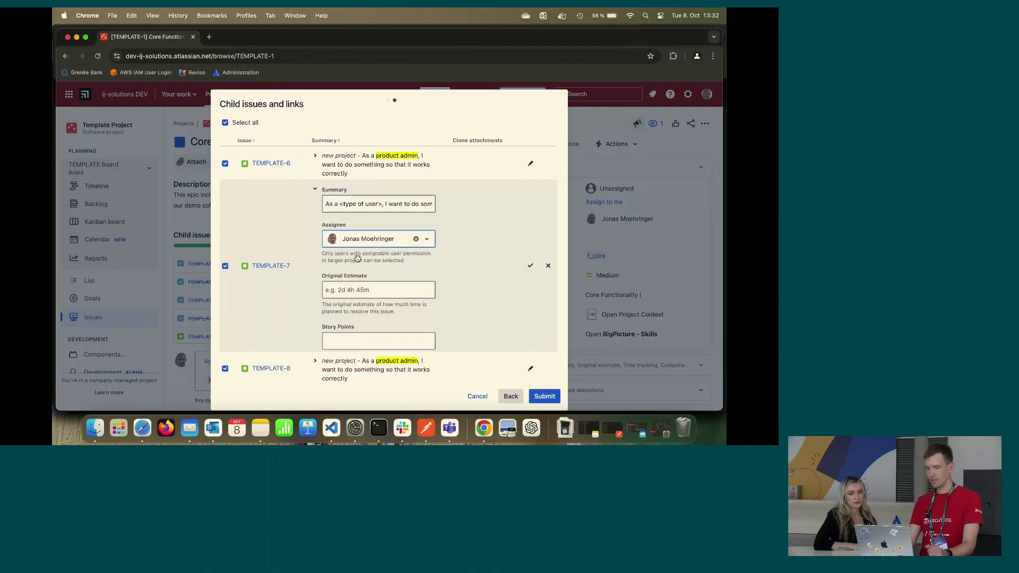
scroll(361, 282, down, 4)
click(360, 239)
text(5)
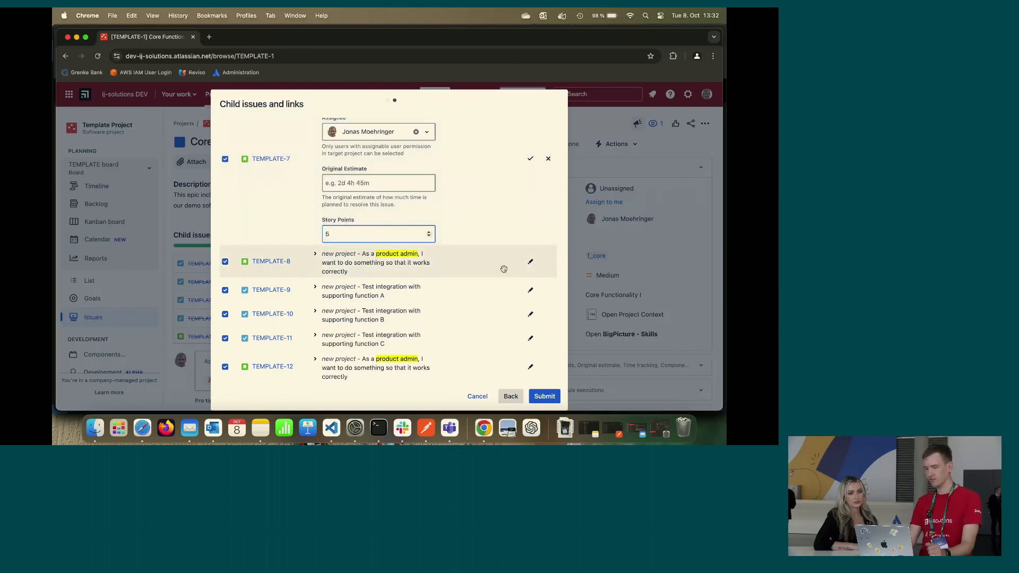
click(530, 158)
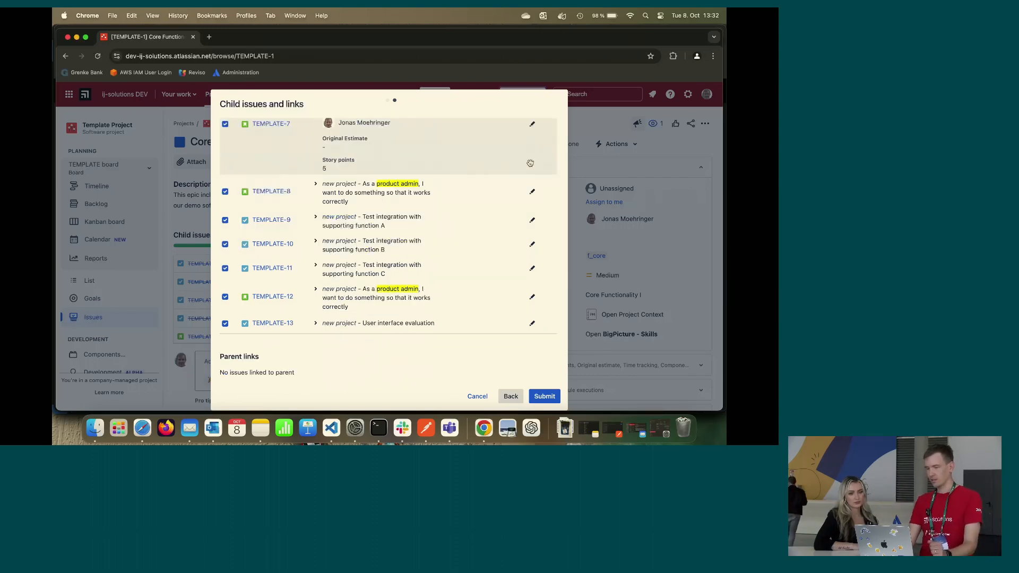
scroll(446, 197, up, 5)
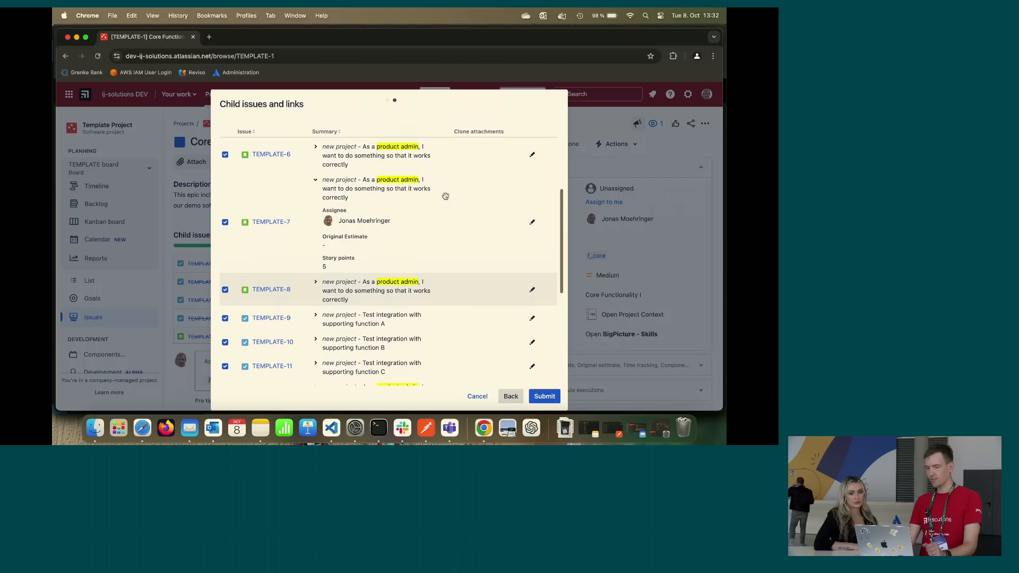
click(315, 189)
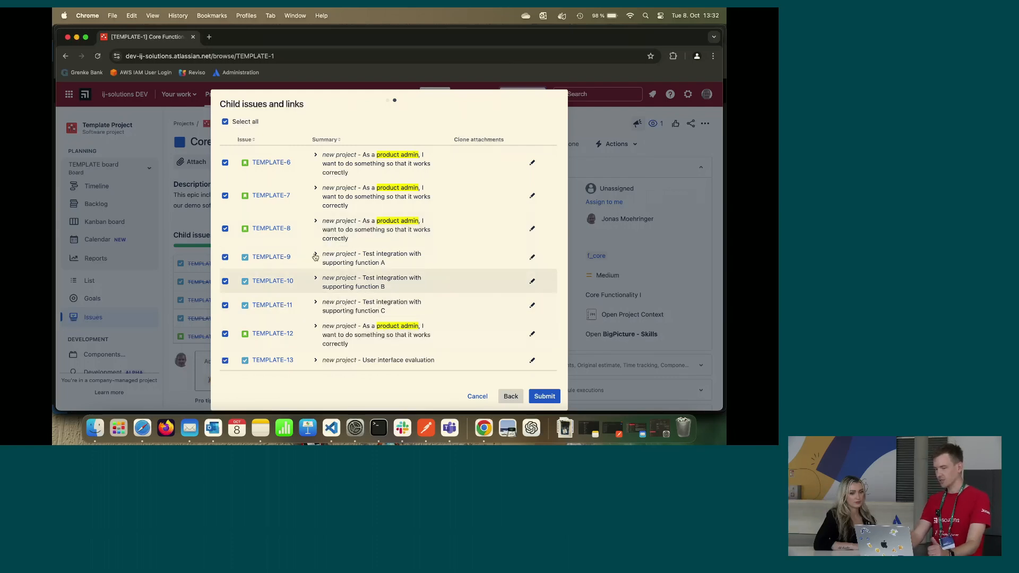
Move TEMPLATE-12 above TEMPLATE-9 in the child issue order and exclude TEMPLATE-10 from cloning.
scroll(292, 205, up, 1)
scroll(291, 204, up, 2)
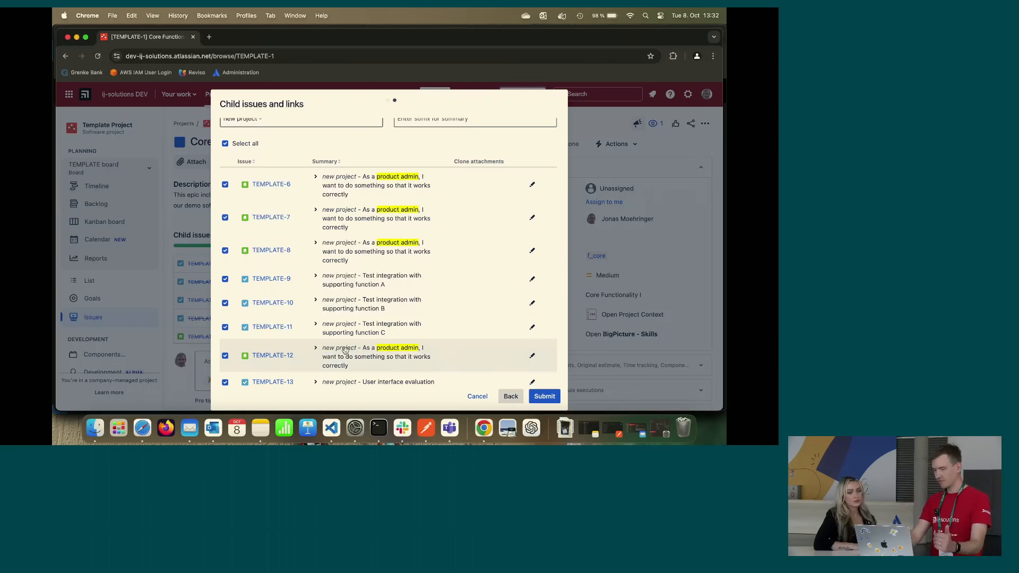
drag(341, 358, 337, 275)
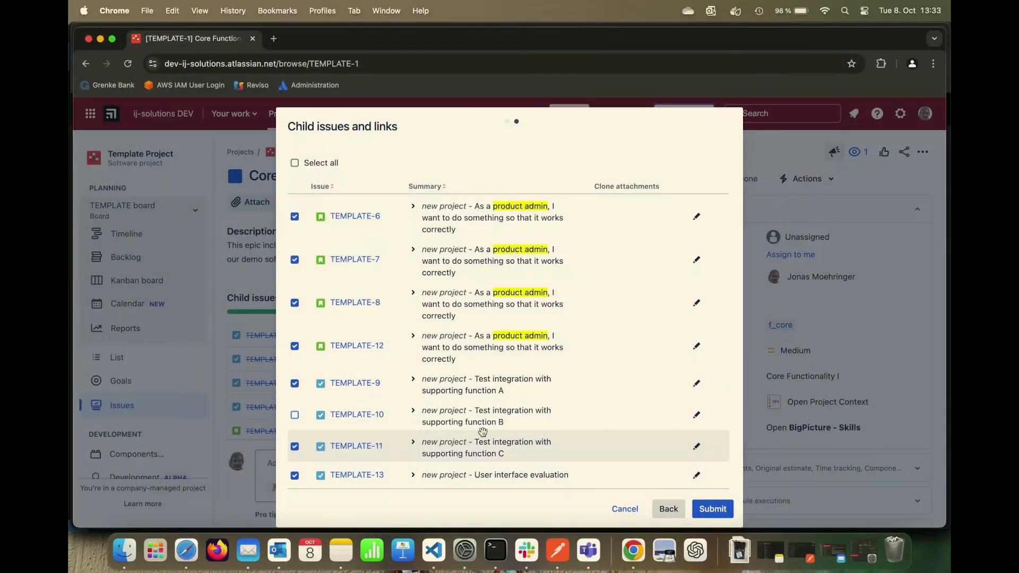
Set the clone link option for child issues to recreate internal links after cloning.
scroll(483, 431, down, 5)
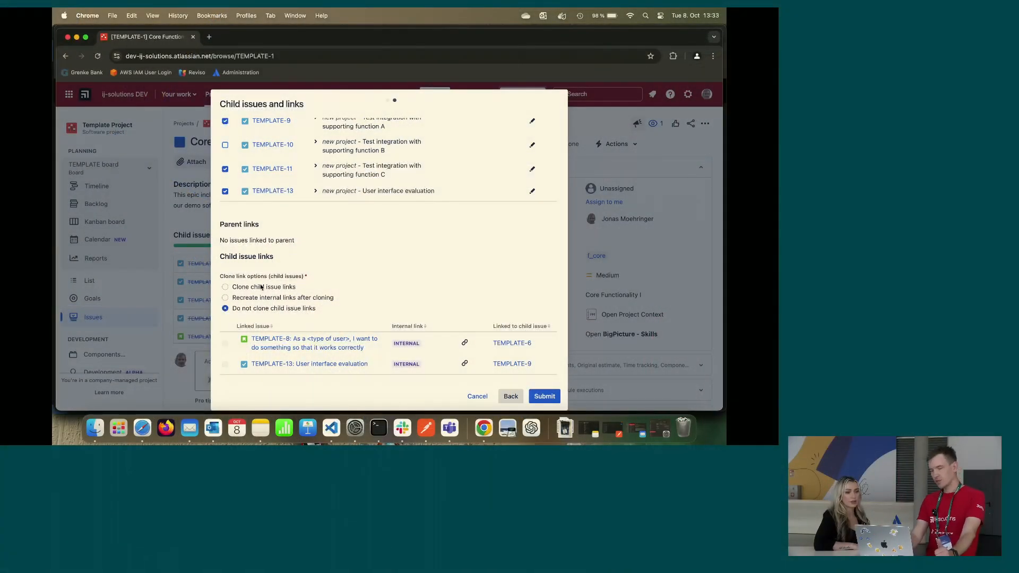
click(225, 298)
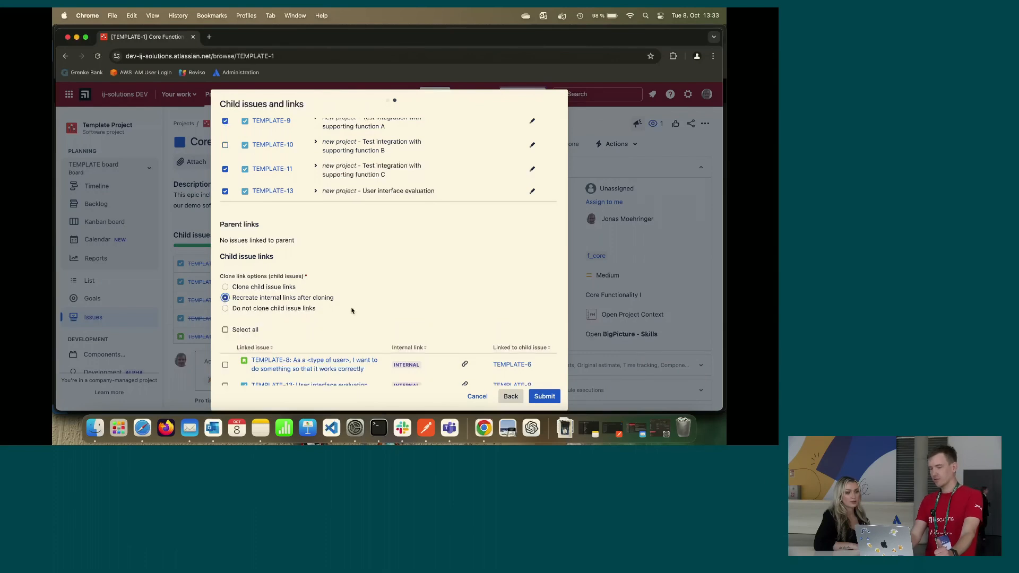
scroll(351, 310, down, 1)
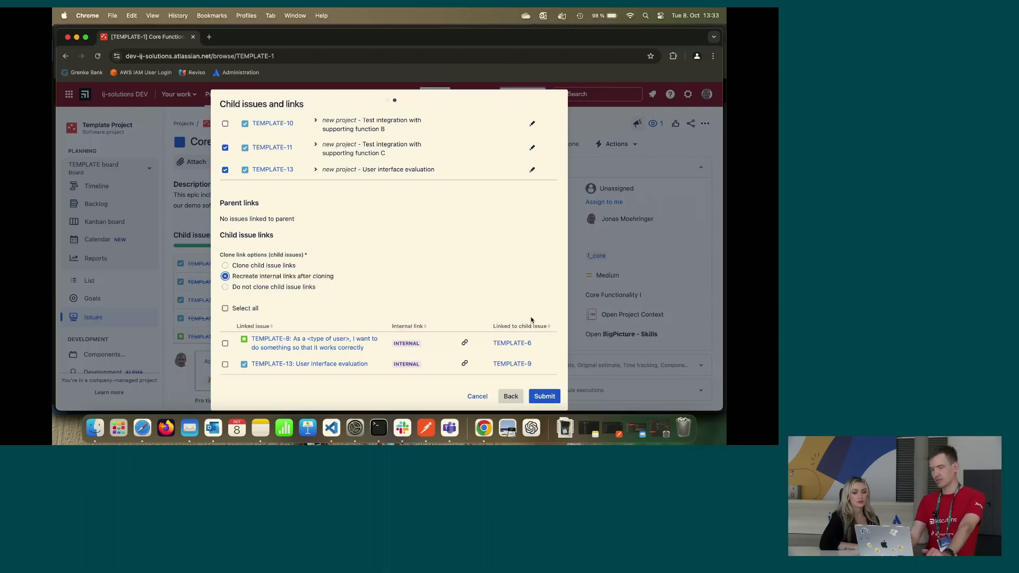
Include all the listed internal child issue links in the clone and submit the cloning of the epic.
click(224, 310)
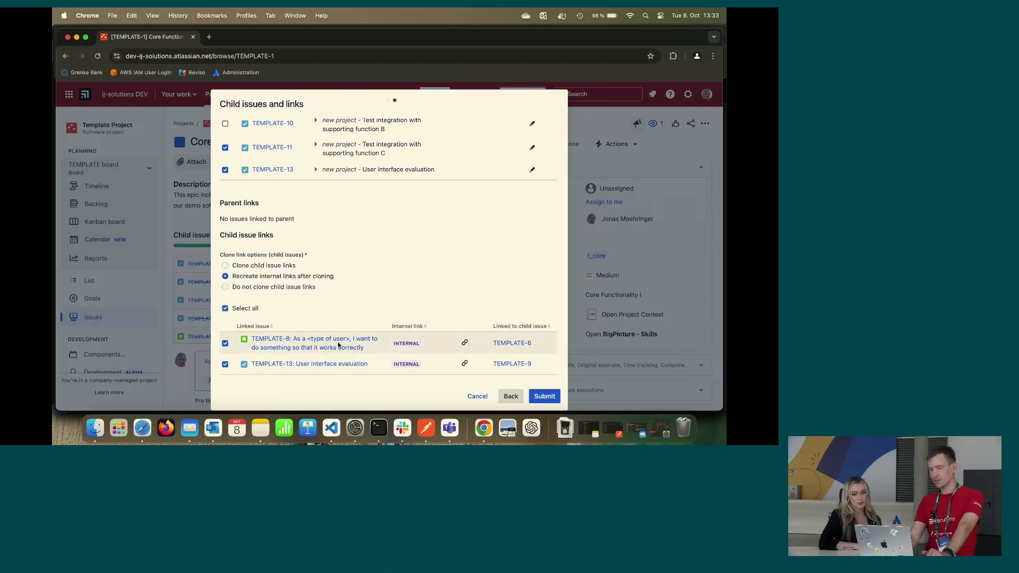
scroll(435, 276, up, 15)
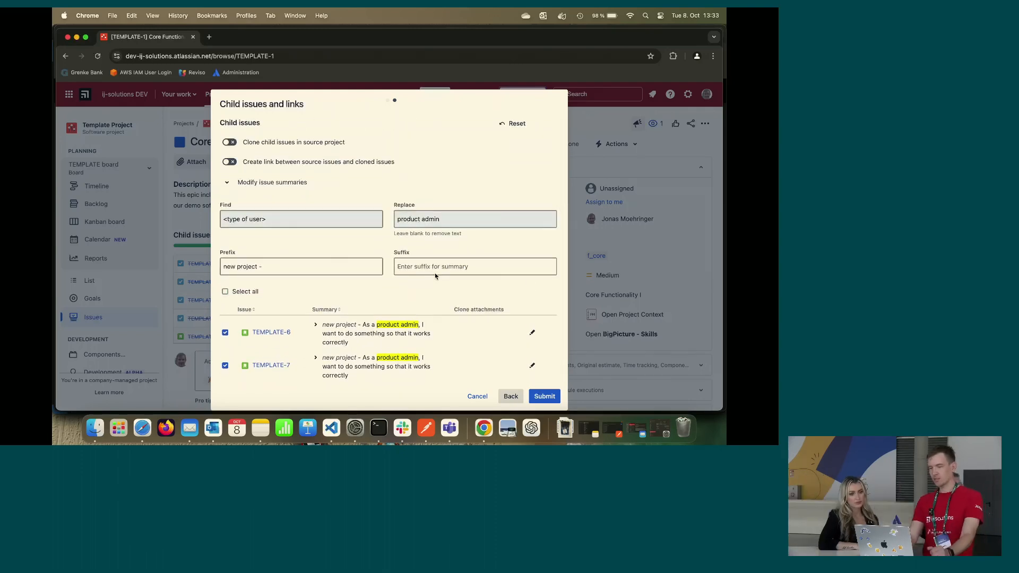
click(545, 396)
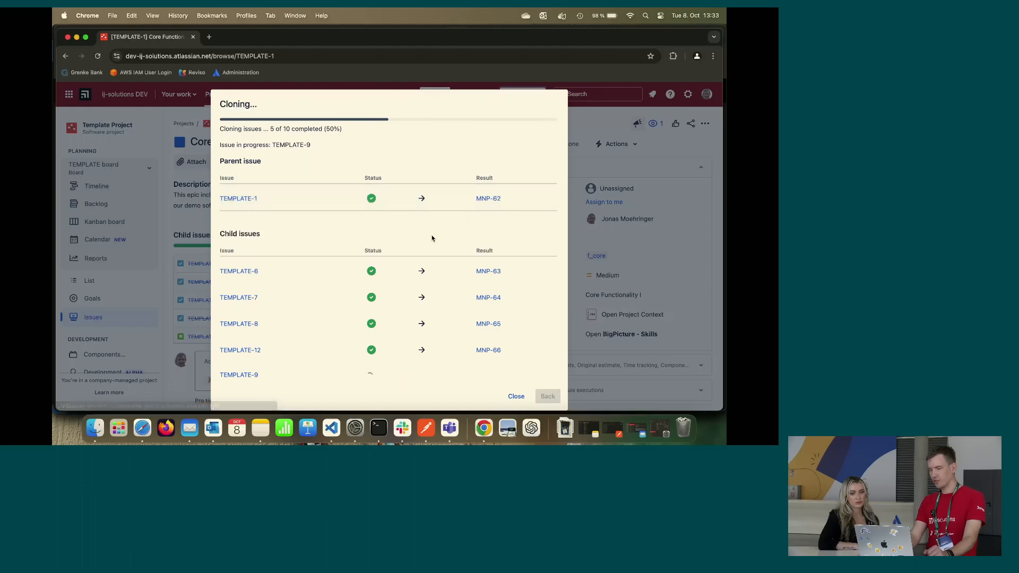
Review the cloning results for the parent, child and linked issues, and open the cloned epic MNP-62 to view its child issues.
scroll(433, 238, down, 3)
scroll(432, 238, down, 3)
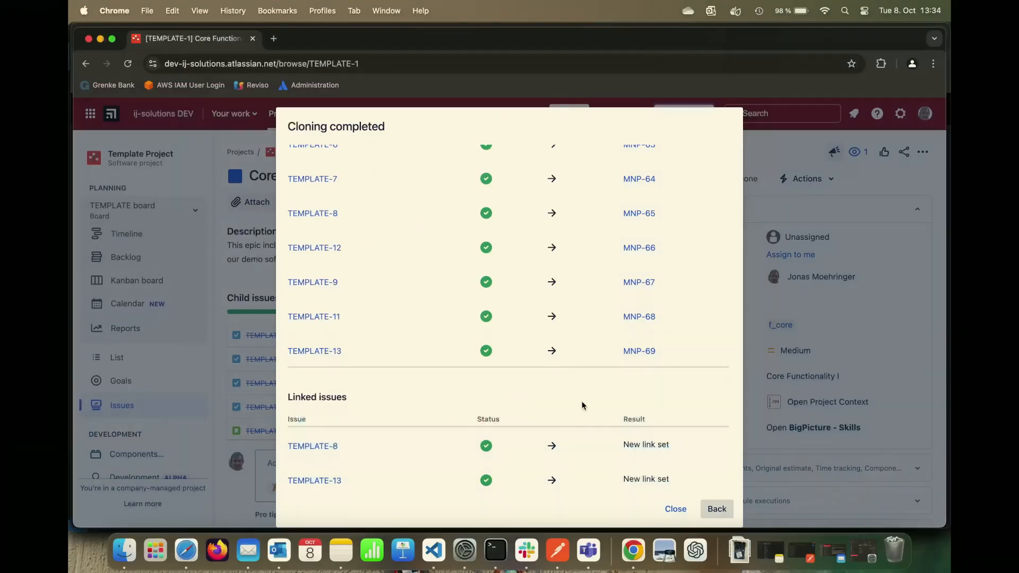
scroll(582, 400, up, 5)
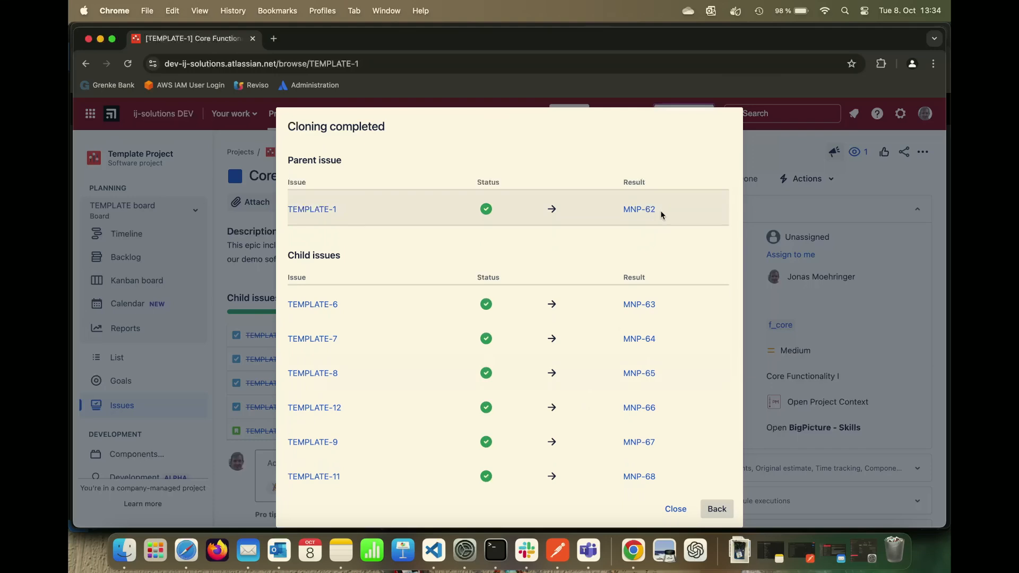
click(634, 208)
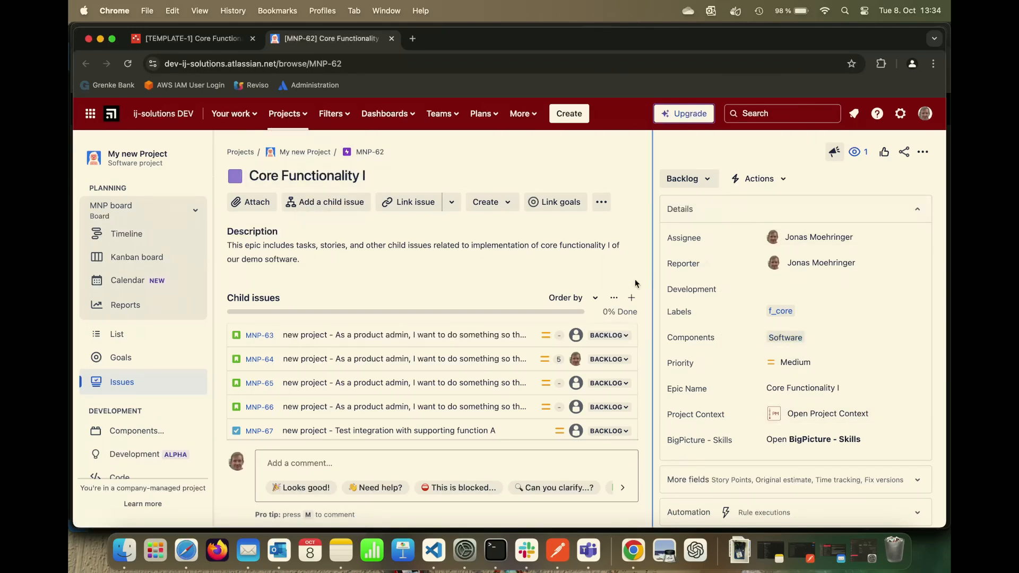
scroll(508, 313, down, 3)
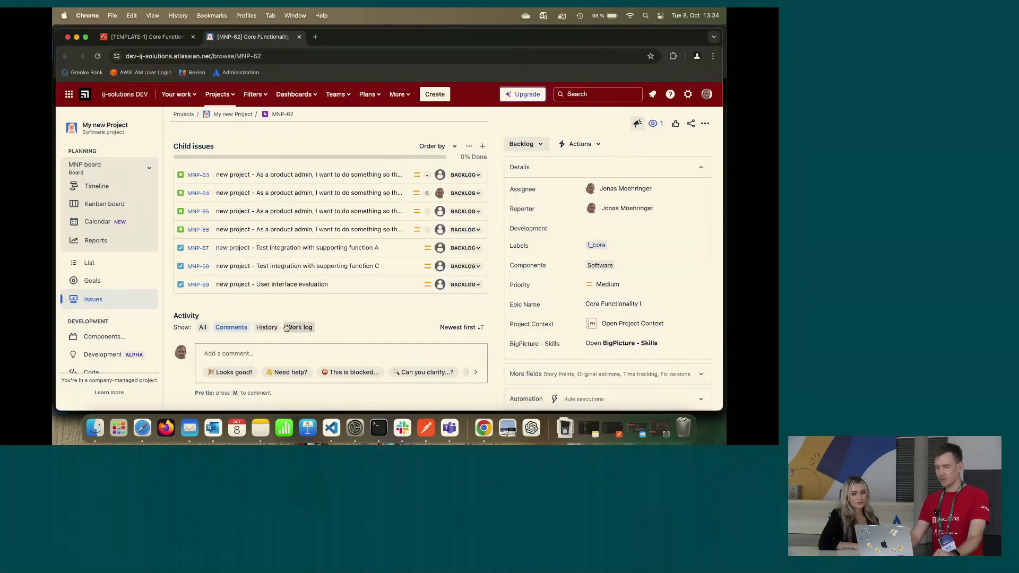
Inspect the details of cloned child issues MNP-64 and MNP-65, and follow MNP-65's issue link to MNP-63.
click(286, 196)
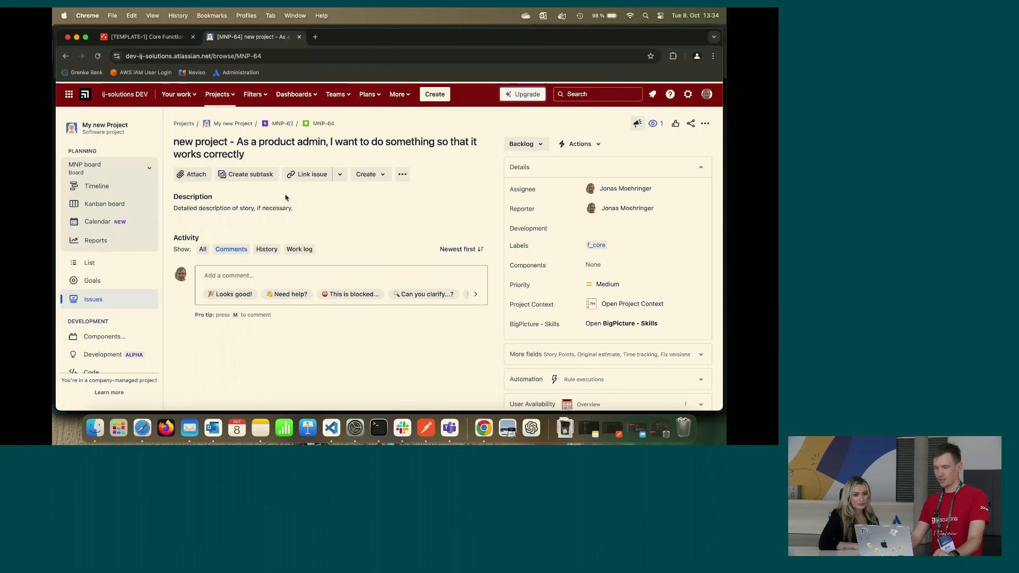
click(286, 124)
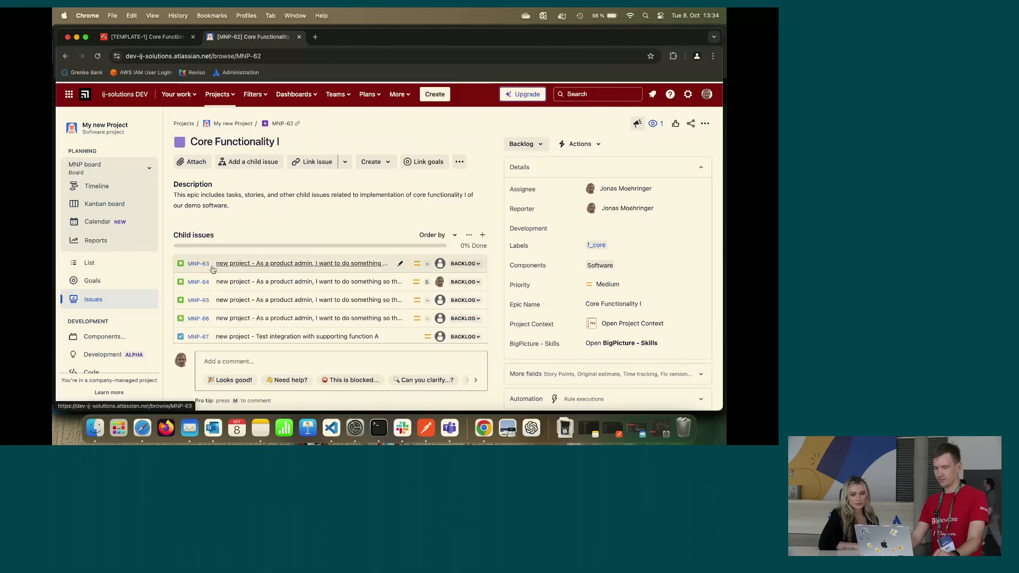
click(244, 300)
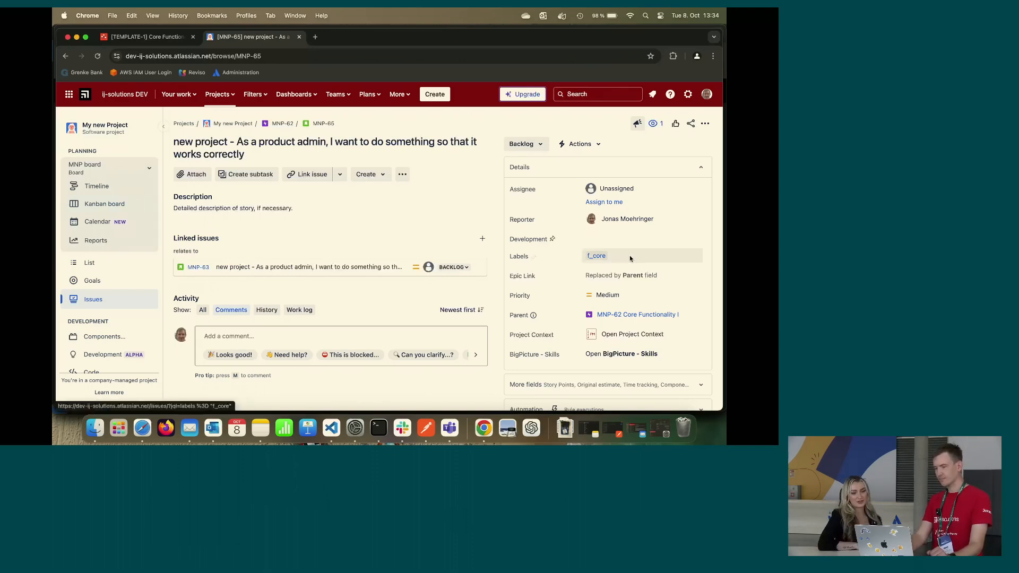
click(196, 268)
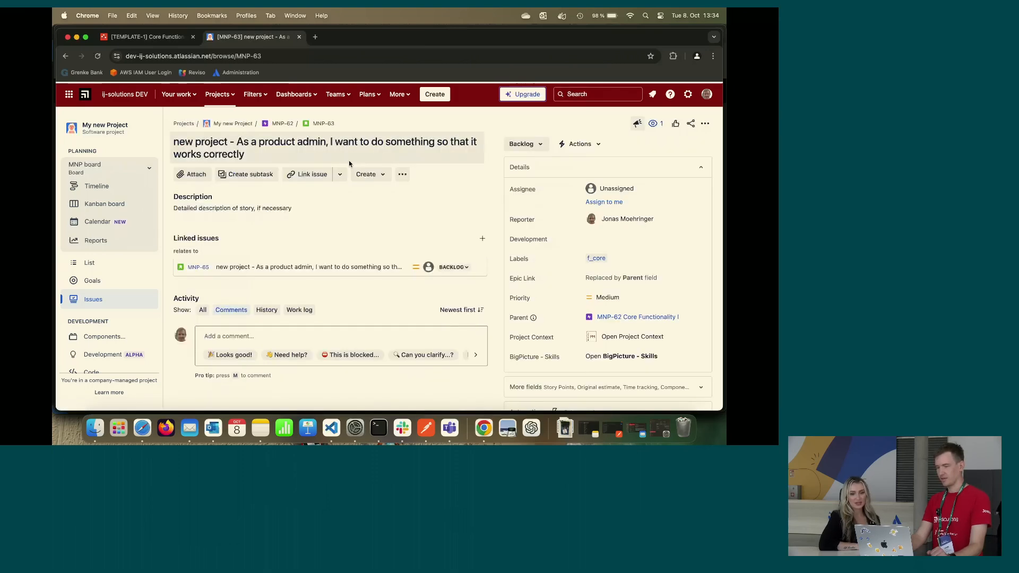